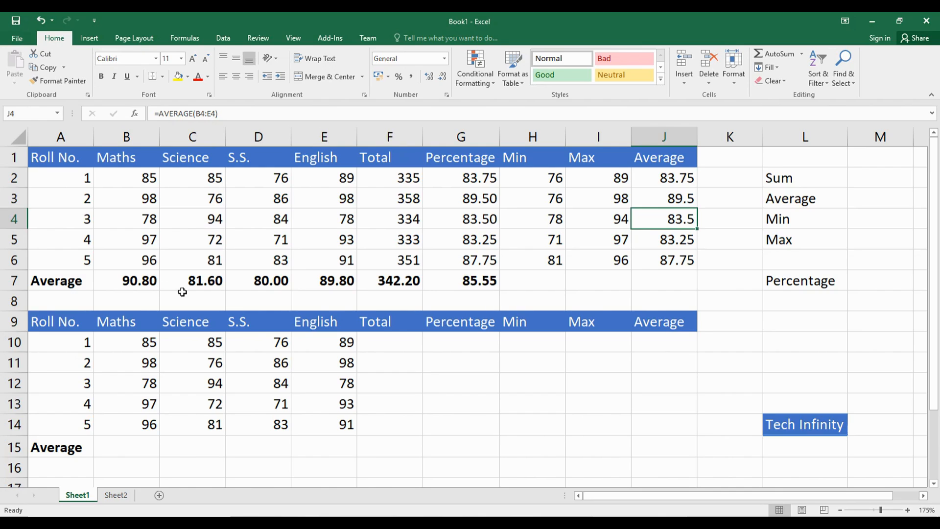
Step: Review the roll numbers in column A of the completed marks table
{"action": "left_click_drag", "start_coordinate": [71, 180], "coordinate": [77, 259]}
{"action": "left_click", "coordinate": [72, 176]}
{"action": "key", "text": "Down"}
{"action": "key", "text": "Down"}
{"action": "key", "text": "Down"}
{"action": "key", "text": "Down"}
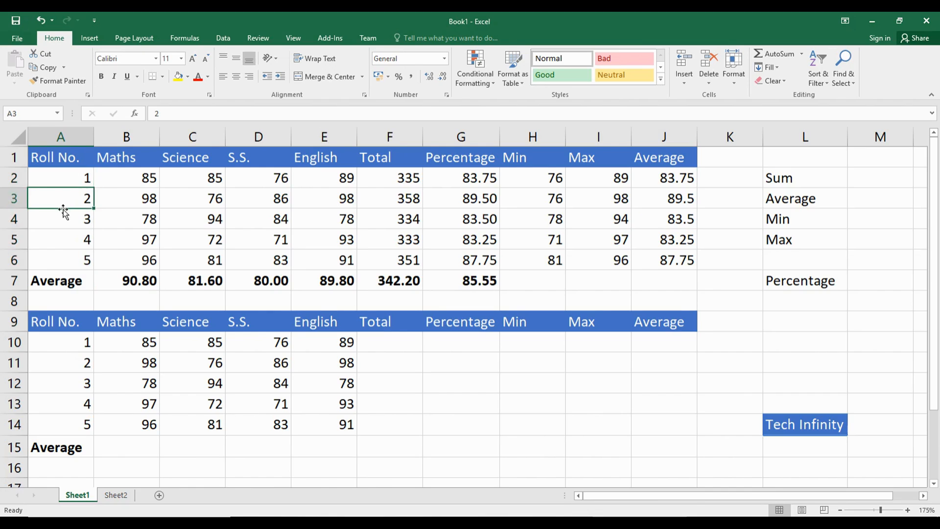
{"action": "key", "text": "Up"}
{"action": "key", "text": "Up"}
{"action": "key", "text": "Up"}
{"action": "key", "text": "Up"}
{"action": "key", "text": "Down"}
Step: Examine the Maths, Science, S.S. and English headings and their marks in the completed table
{"action": "left_click", "coordinate": [132, 158]}
{"action": "left_click", "coordinate": [192, 153]}
{"action": "left_click", "coordinate": [243, 162]}
{"action": "left_click", "coordinate": [320, 161]}
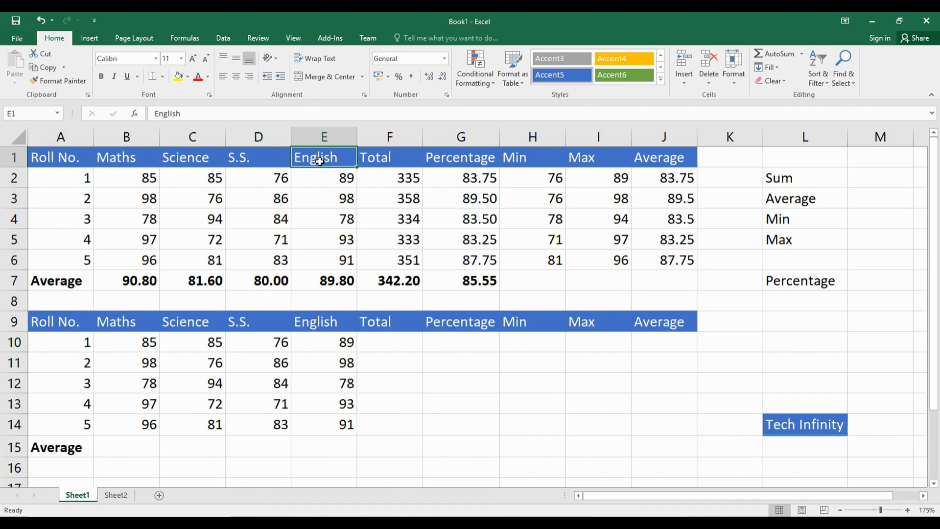
{"action": "left_click", "coordinate": [140, 179]}
{"action": "left_click", "coordinate": [192, 200]}
{"action": "left_click", "coordinate": [278, 235]}
{"action": "left_click", "coordinate": [323, 219]}
{"action": "left_click", "coordinate": [327, 236]}
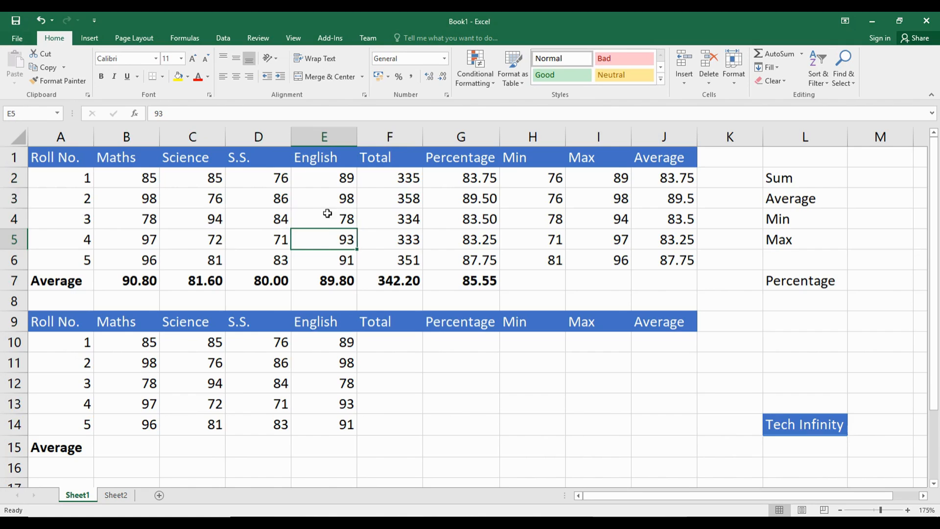
{"action": "left_click", "coordinate": [318, 193]}
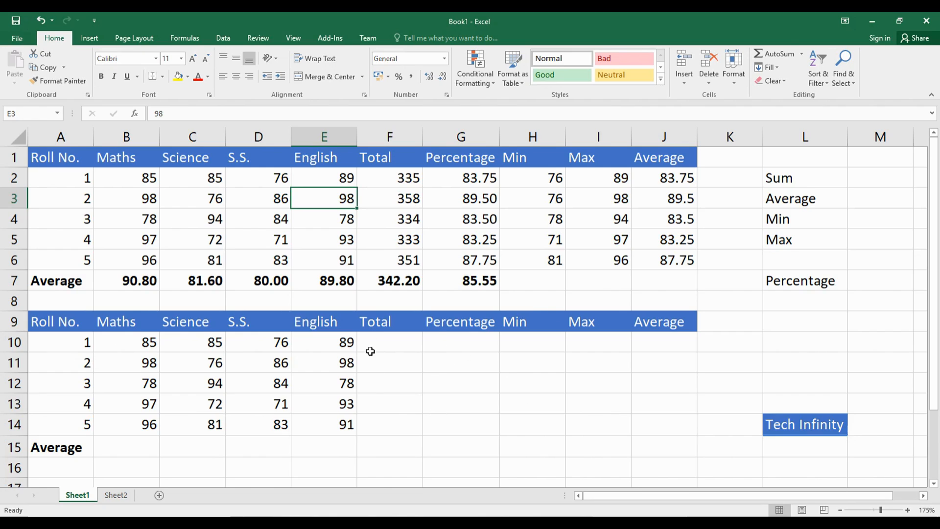
Step: Calculate the first student's total in F10 of the second table with the formula =b10+c10+d10+e10
{"action": "left_click", "coordinate": [401, 344]}
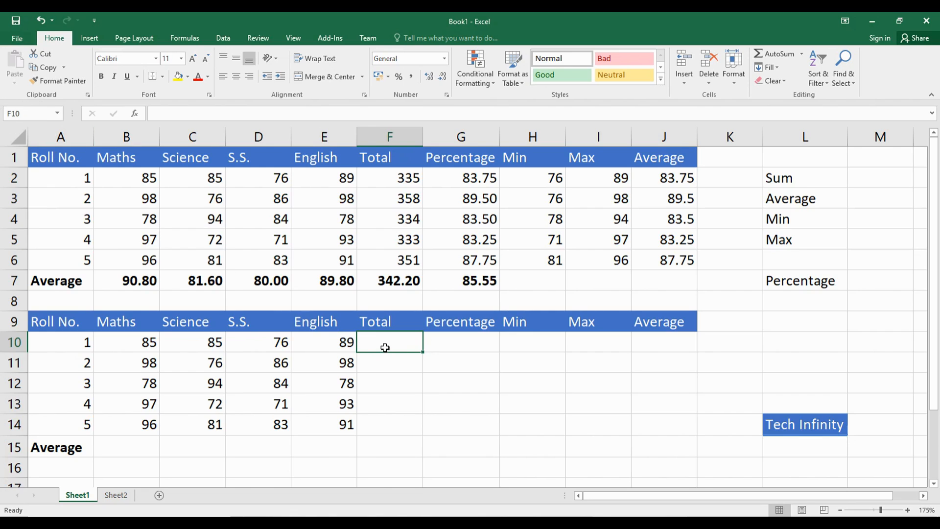
{"action": "left_click", "coordinate": [128, 342]}
{"action": "left_click", "coordinate": [201, 336]}
{"action": "left_click", "coordinate": [269, 340]}
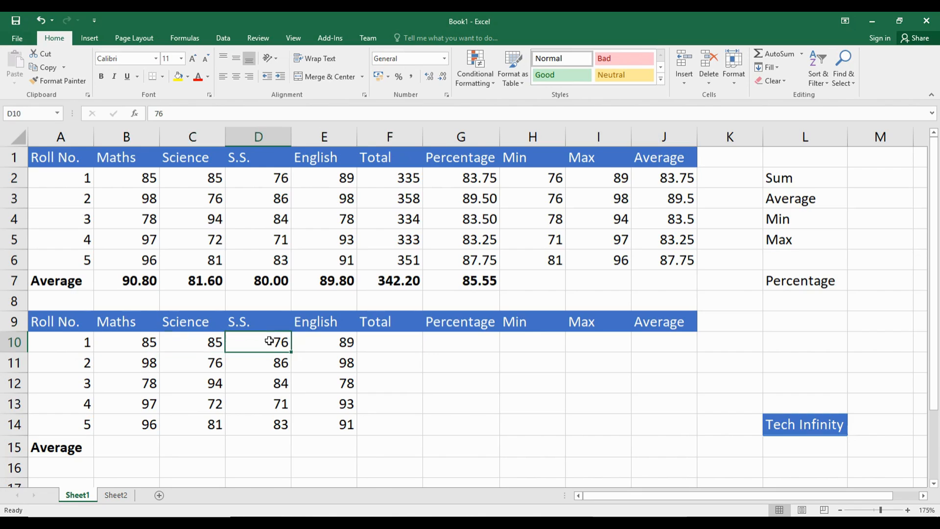
{"action": "left_click", "coordinate": [334, 344]}
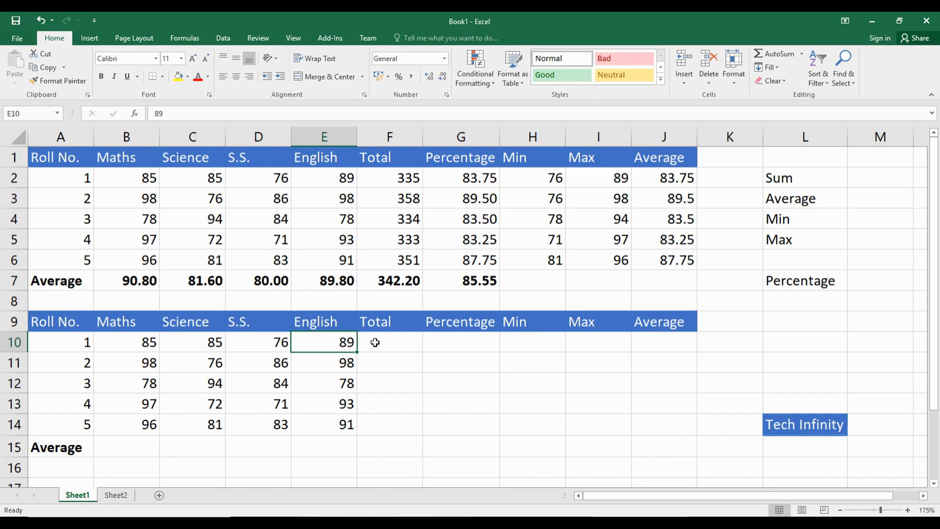
{"action": "left_click", "coordinate": [401, 340]}
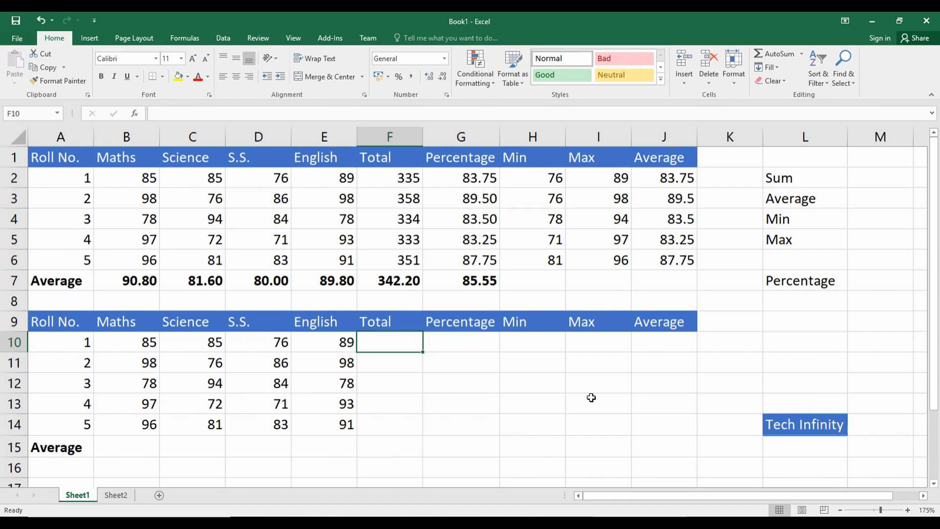
{"action": "type", "text": "="}
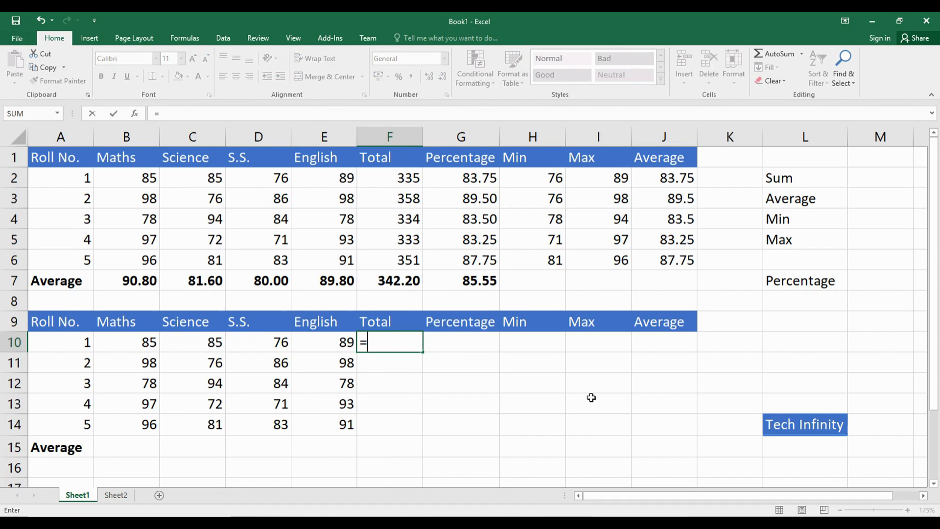
{"action": "type", "text": "b10+c10+d10+e10"}
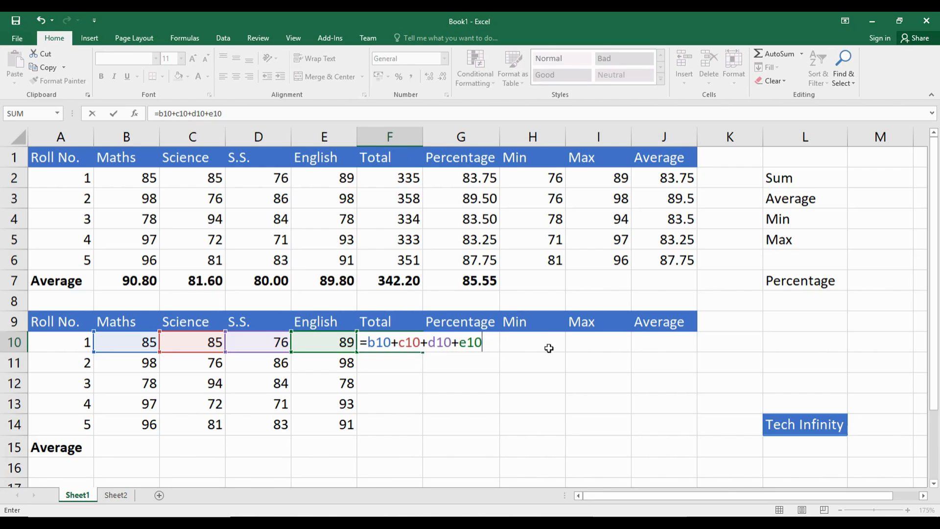
{"action": "key", "text": "Return"}
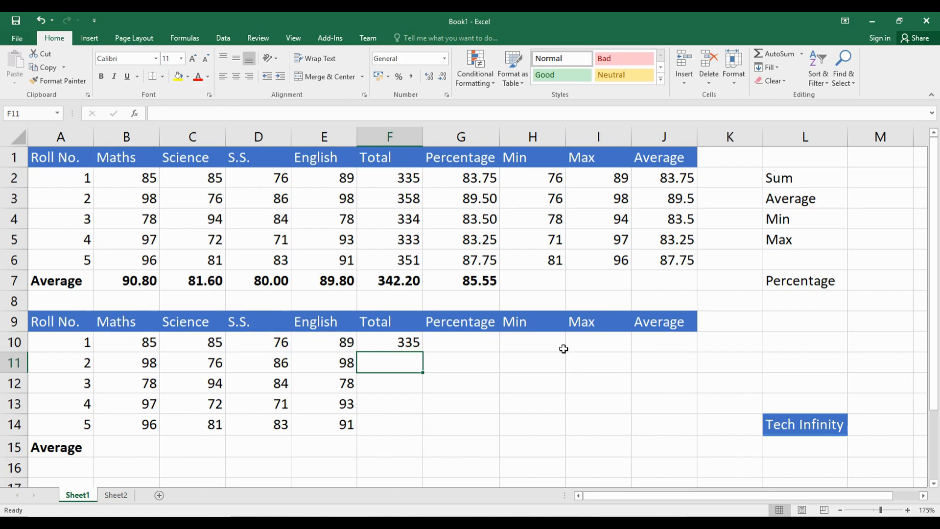
Step: Calculate the second student's total in F11 with the SUM function over B11:E11
{"action": "type", "text": "="}
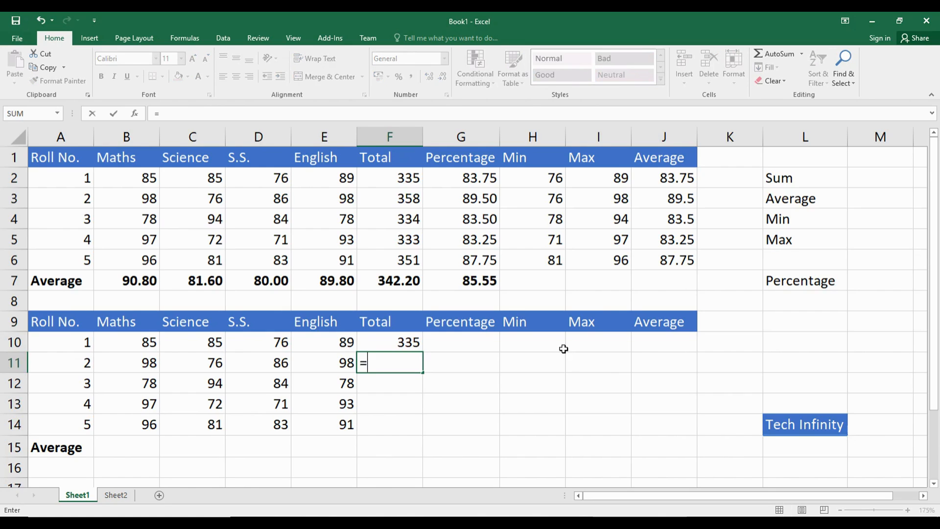
{"action": "type", "text": "s"}
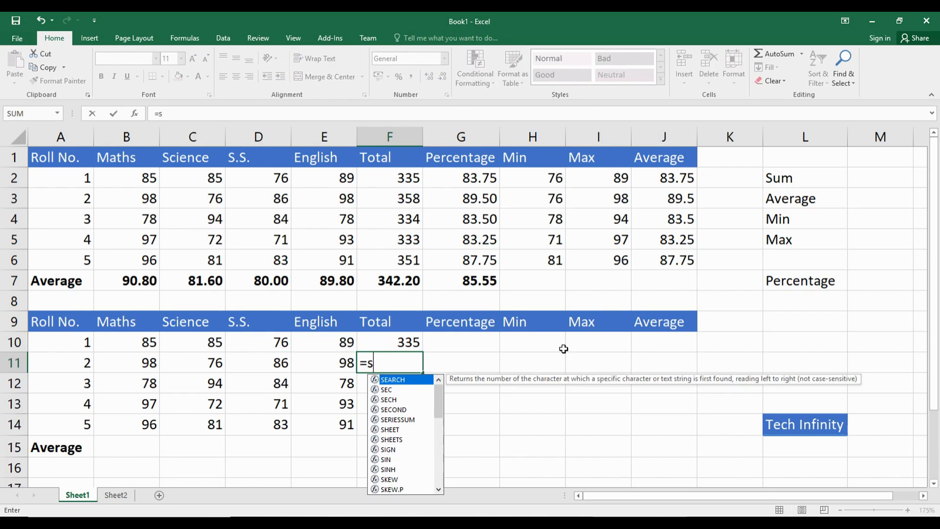
{"action": "type", "text": "um("}
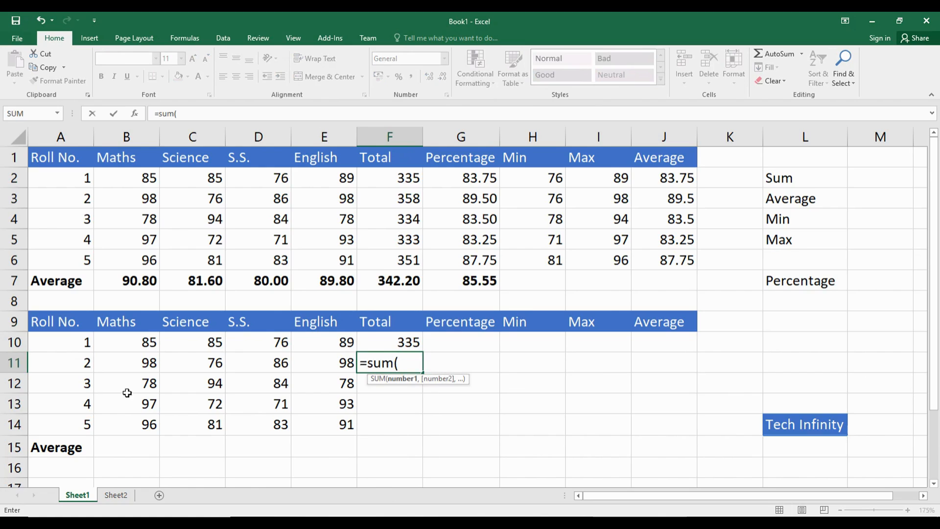
{"action": "left_click_drag", "start_coordinate": [129, 362], "coordinate": [308, 366]}
{"action": "type", "text": ")"}
{"action": "key", "text": "Return"}
{"action": "key", "text": "Up"}
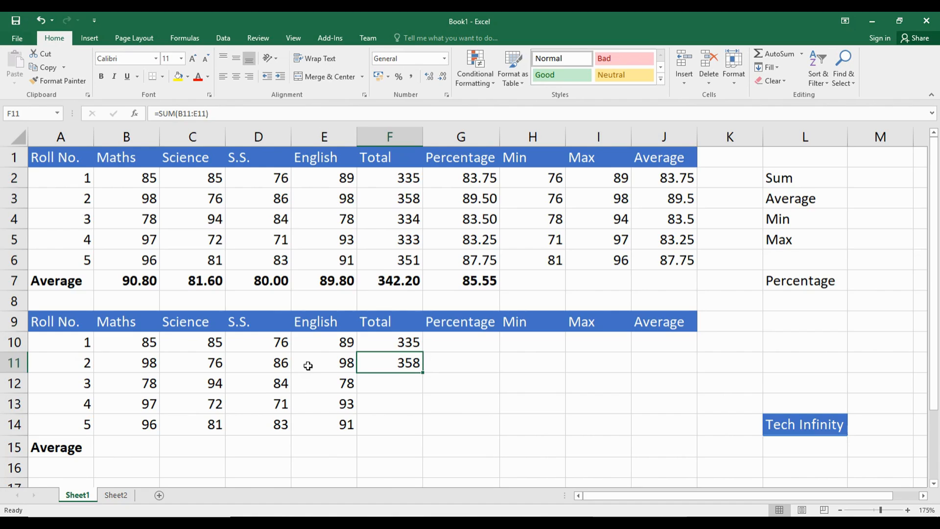
{"action": "key", "text": "Down"}
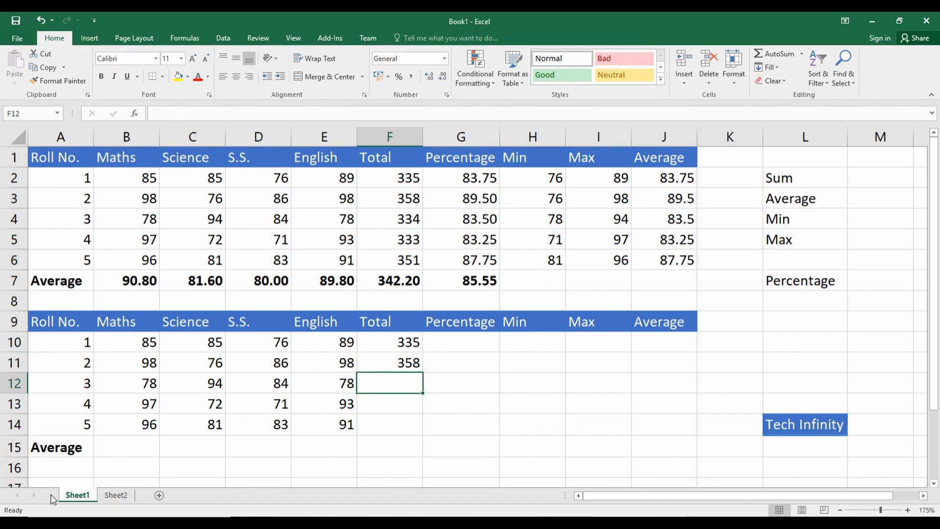
Step: Calculate the Maths average in B15 with the AVERAGE function over B10:B14
{"action": "left_click", "coordinate": [116, 449]}
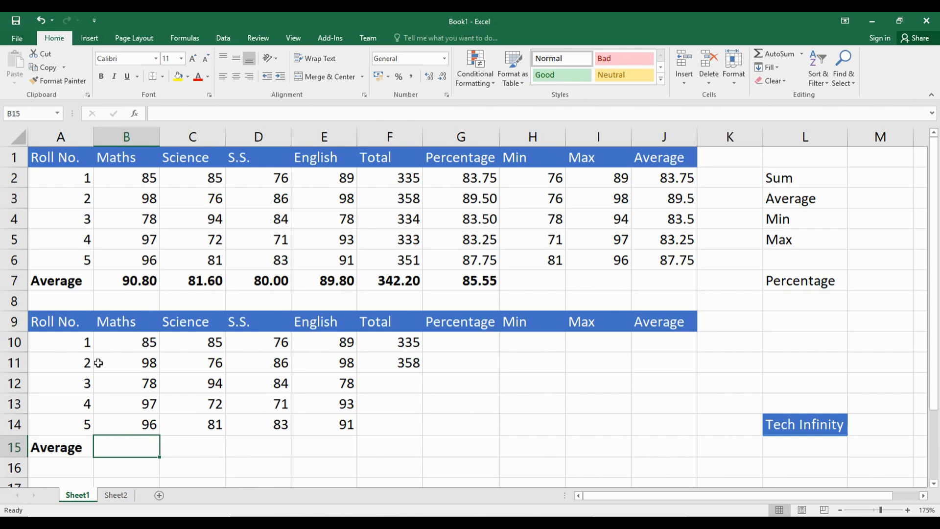
{"action": "type", "text": "="}
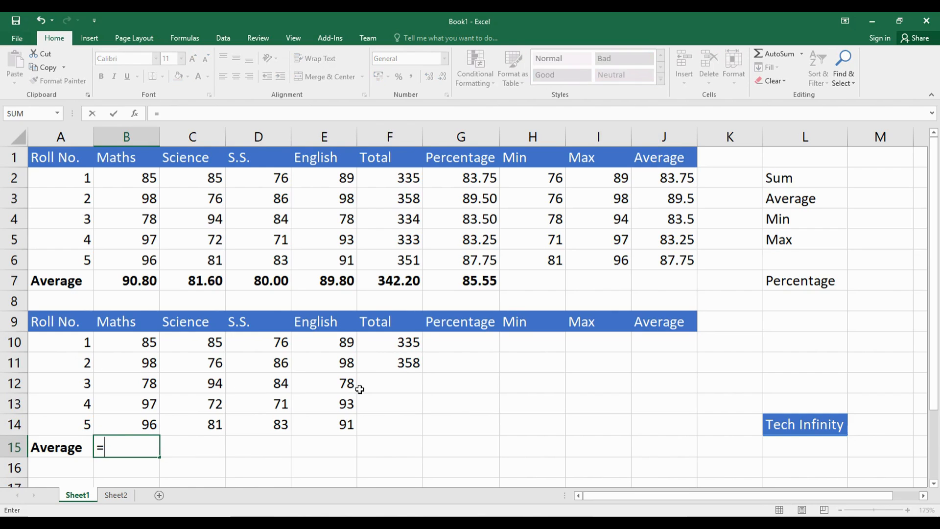
{"action": "type", "text": "average"}
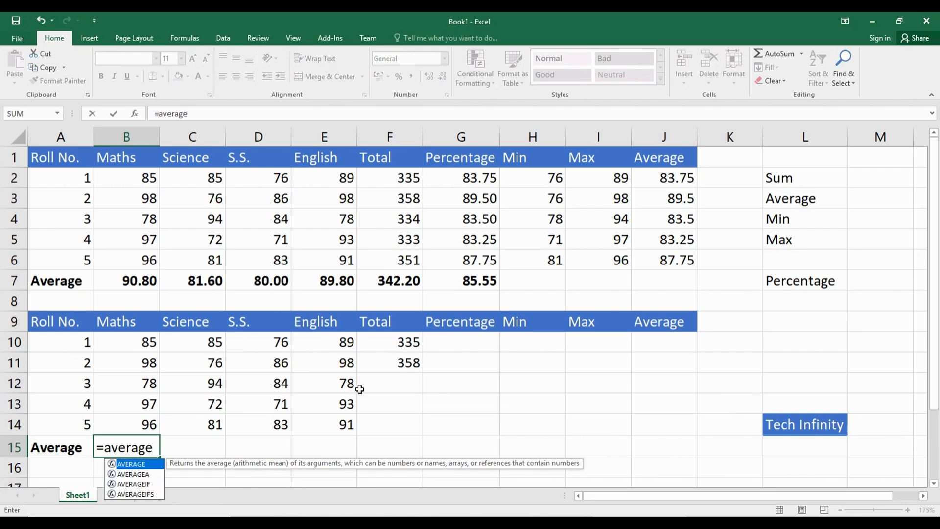
{"action": "type", "text": "("}
{"action": "left_click_drag", "start_coordinate": [126, 344], "coordinate": [127, 426]}
{"action": "type", "text": ")"}
{"action": "key", "text": "Return"}
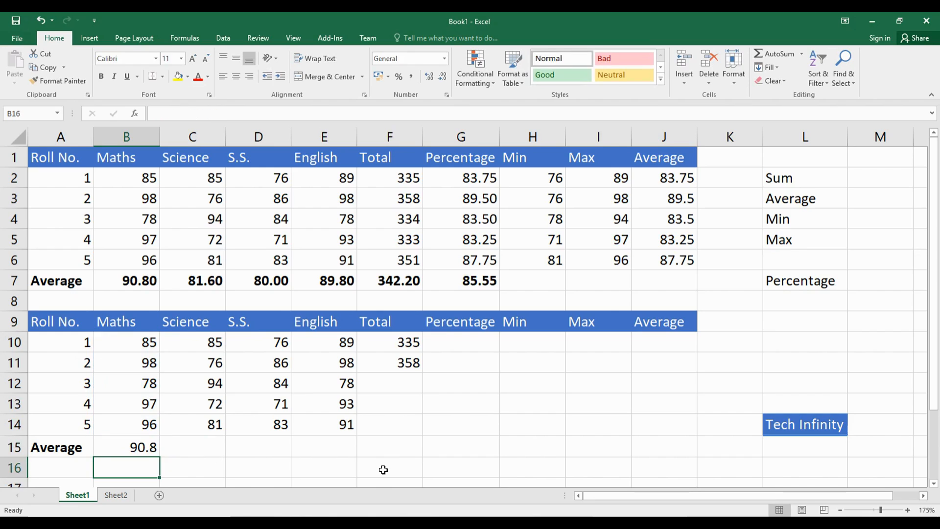
Step: Compare the Maths average in B15 with the one in B7 and format B15 to two decimal places
{"action": "left_click", "coordinate": [141, 447]}
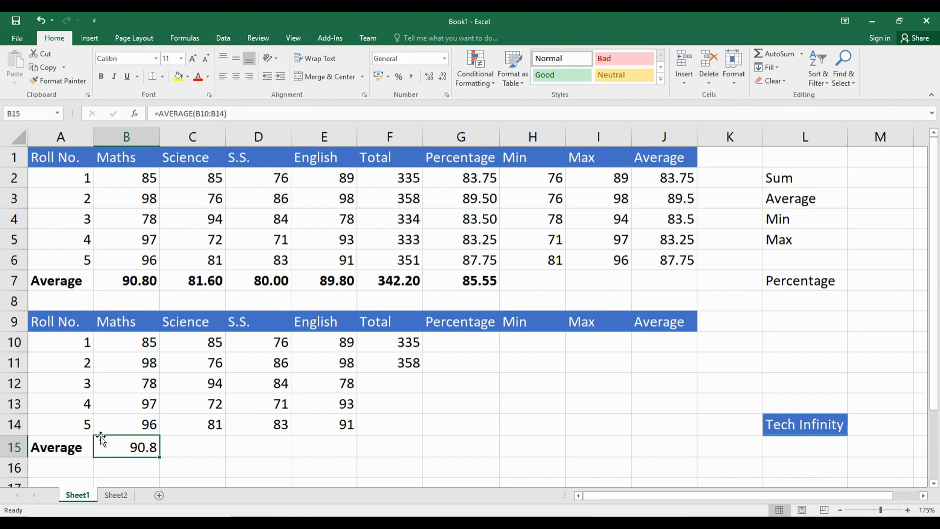
{"action": "left_click", "coordinate": [143, 285]}
{"action": "left_click", "coordinate": [142, 453]}
{"action": "left_click", "coordinate": [143, 287]}
{"action": "left_click", "coordinate": [126, 447]}
{"action": "left_click", "coordinate": [429, 77]}
{"action": "left_click", "coordinate": [430, 77]}
{"action": "left_click", "coordinate": [430, 77]}
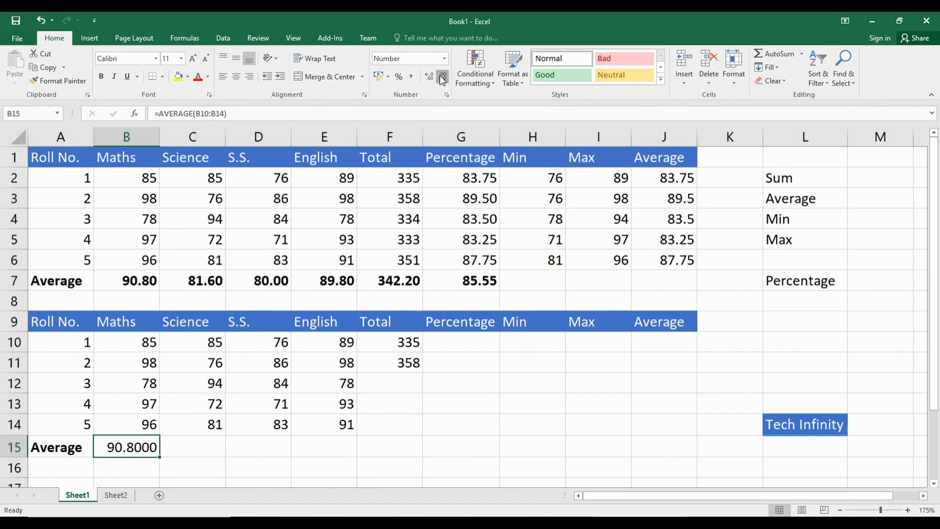
{"action": "left_click", "coordinate": [442, 79]}
{"action": "left_click", "coordinate": [442, 79]}
{"action": "left_click", "coordinate": [204, 447]}
Step: Fill the average formula from B15 across to E15 and the total formula from F11 down to F14
{"action": "left_click", "coordinate": [121, 453]}
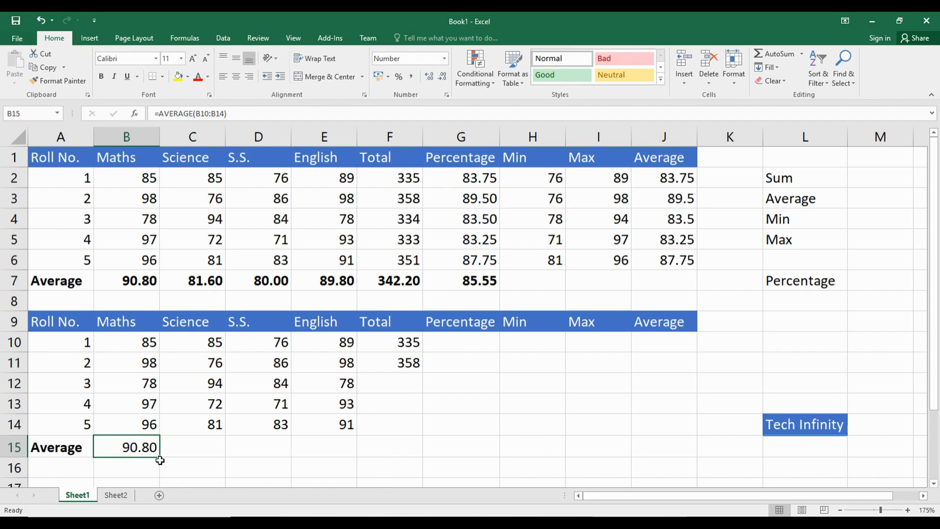
{"action": "left_click_drag", "start_coordinate": [161, 459], "coordinate": [355, 453]}
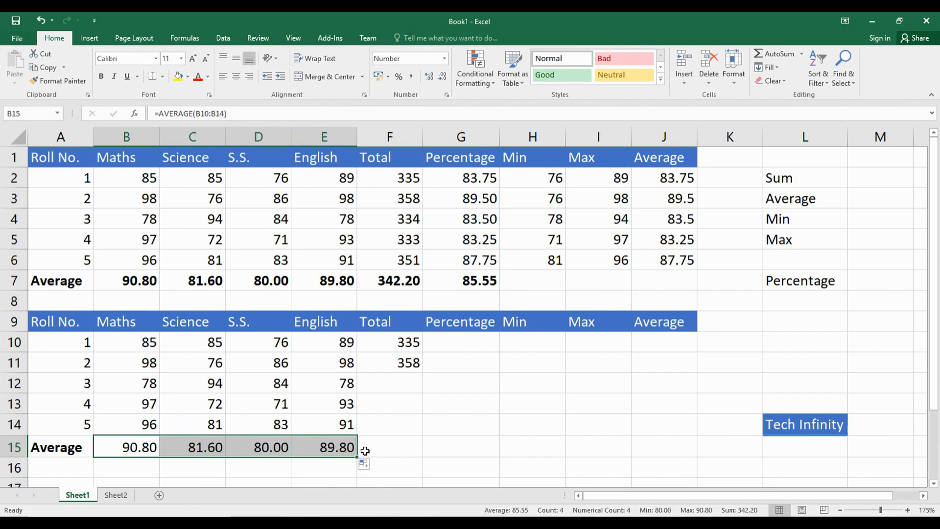
{"action": "left_click", "coordinate": [401, 364]}
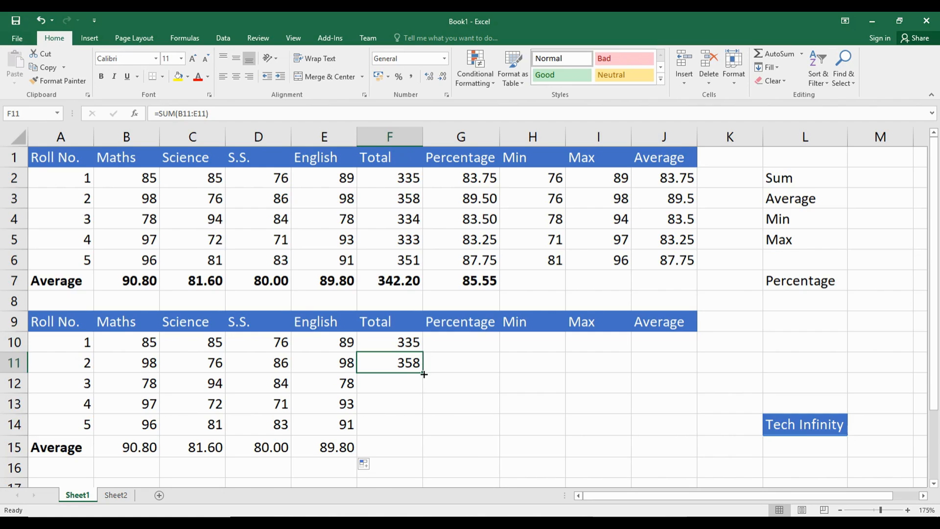
{"action": "left_click_drag", "start_coordinate": [424, 373], "coordinate": [419, 433]}
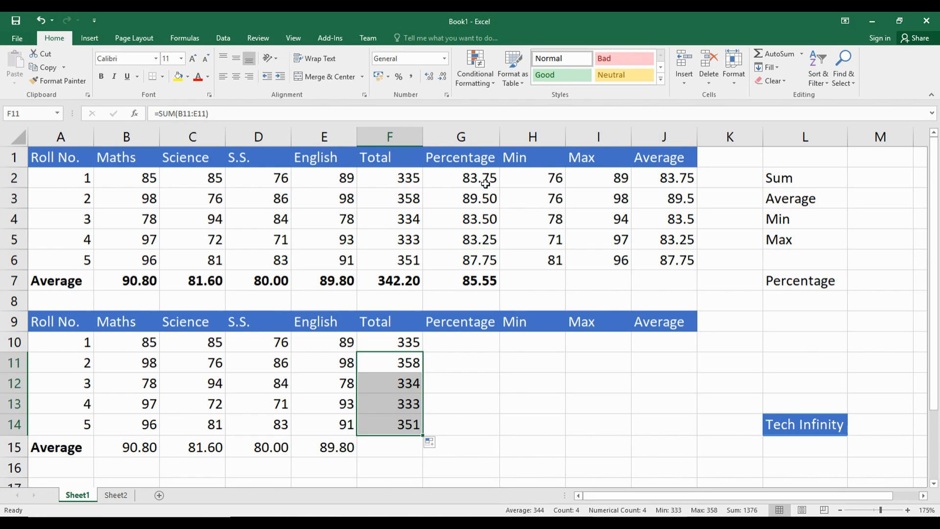
Step: Check the percentage formula in G2, enter =F10*100/400 in G10 and fill it down to G14
{"action": "left_click", "coordinate": [483, 181]}
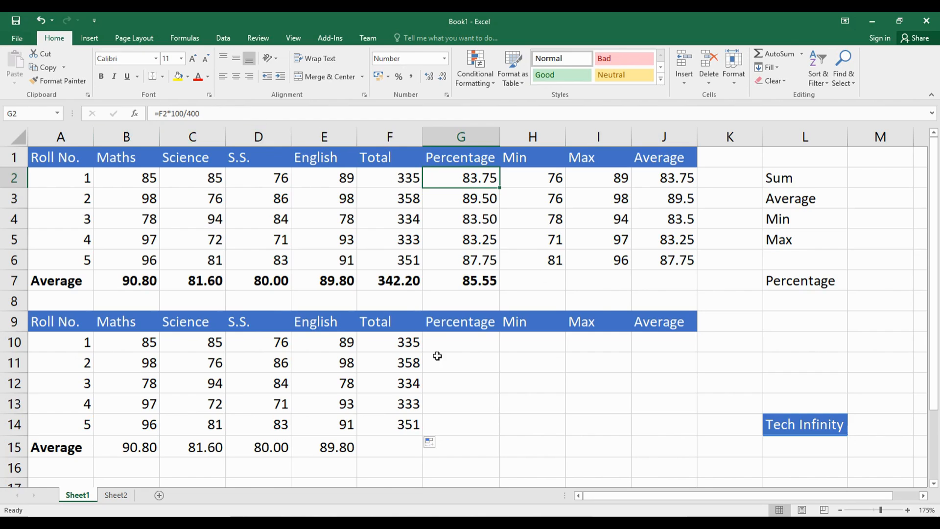
{"action": "left_click", "coordinate": [458, 342]}
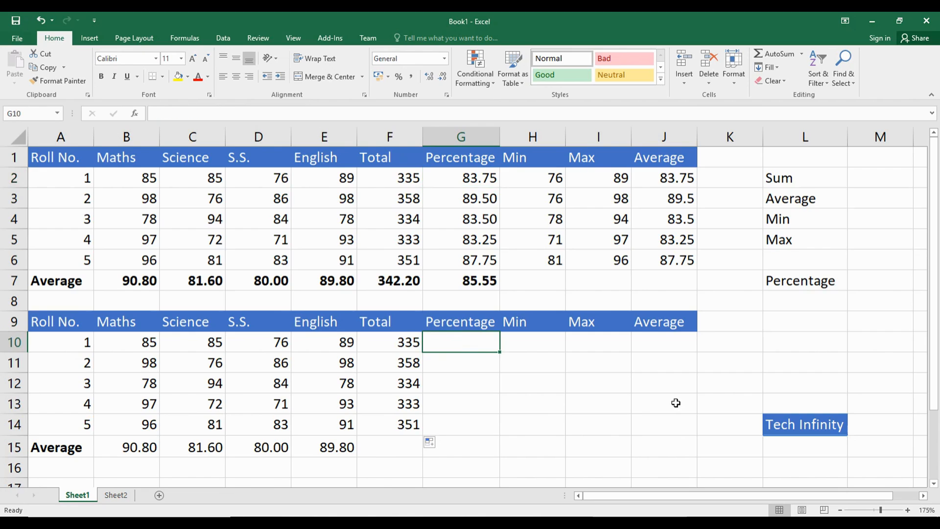
{"action": "type", "text": "="}
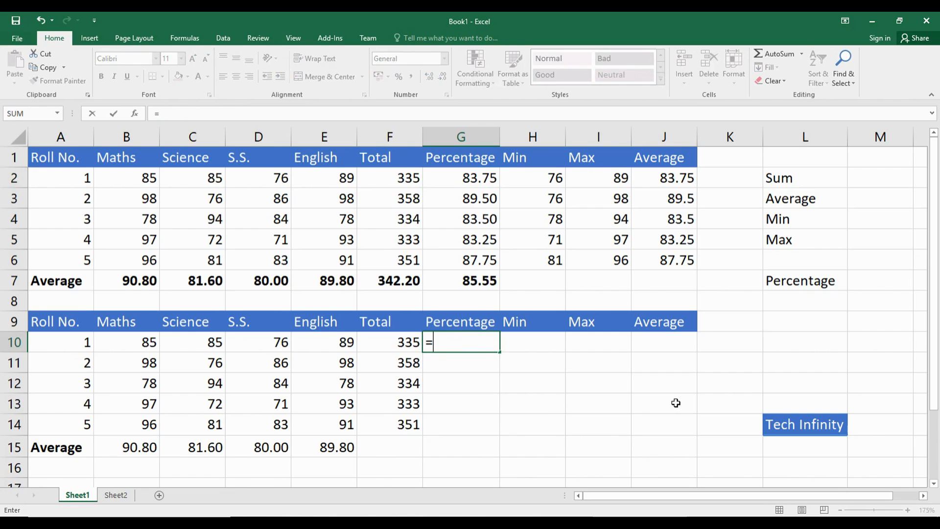
{"action": "left_click", "coordinate": [403, 341]}
{"action": "type", "text": "*100/400"}
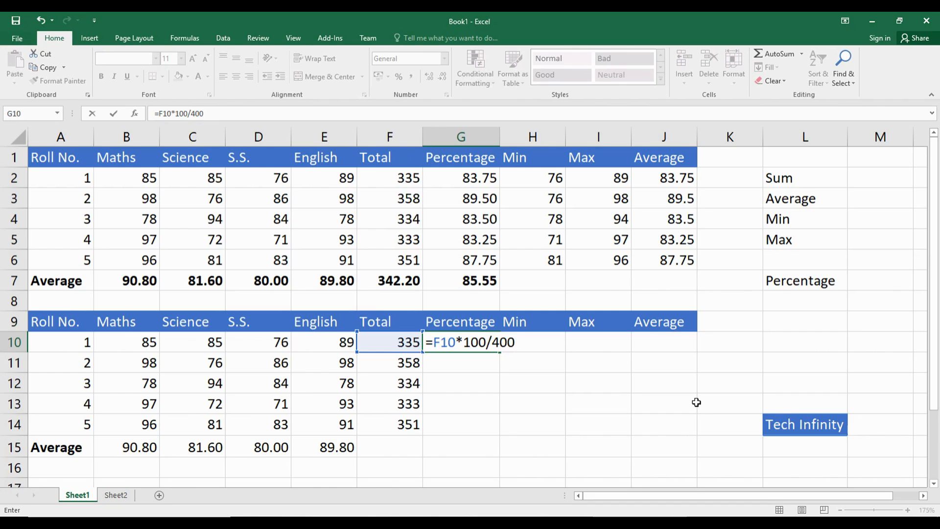
{"action": "key", "text": "Return"}
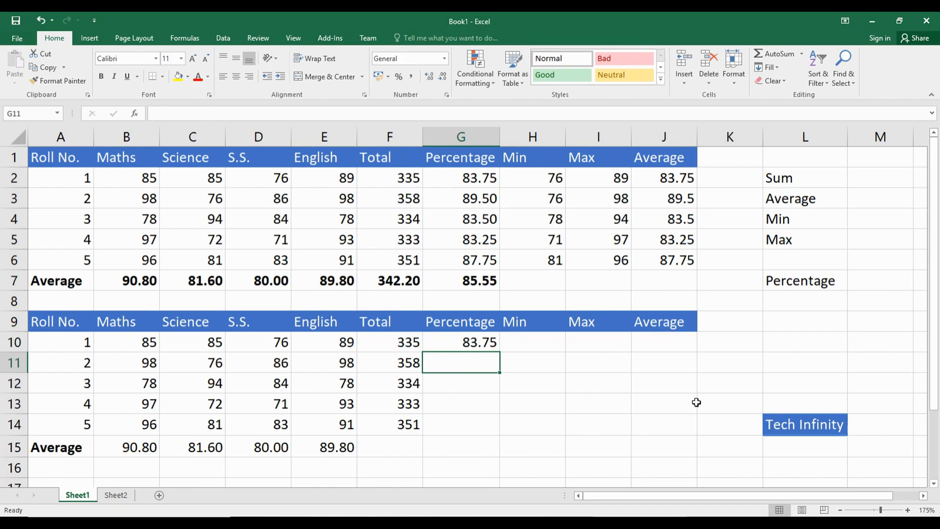
{"action": "left_click", "coordinate": [465, 338]}
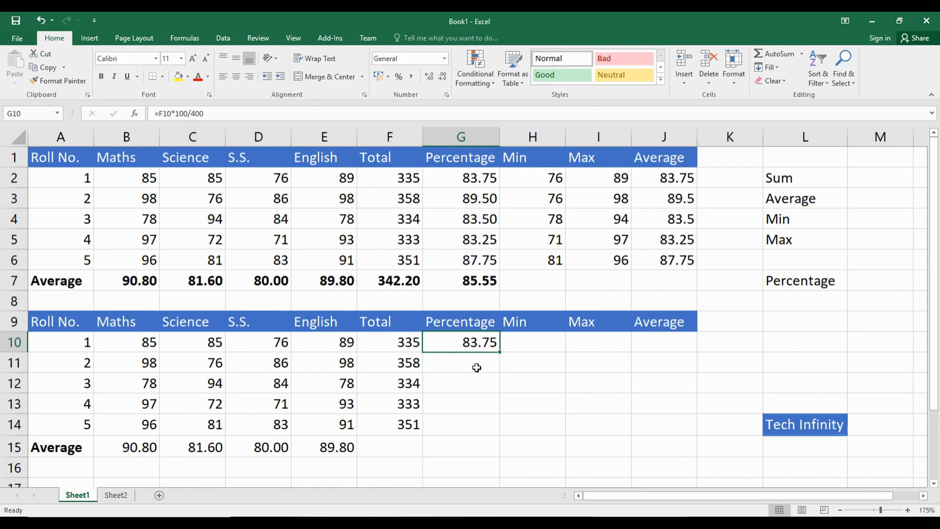
{"action": "left_click_drag", "start_coordinate": [499, 353], "coordinate": [487, 433]}
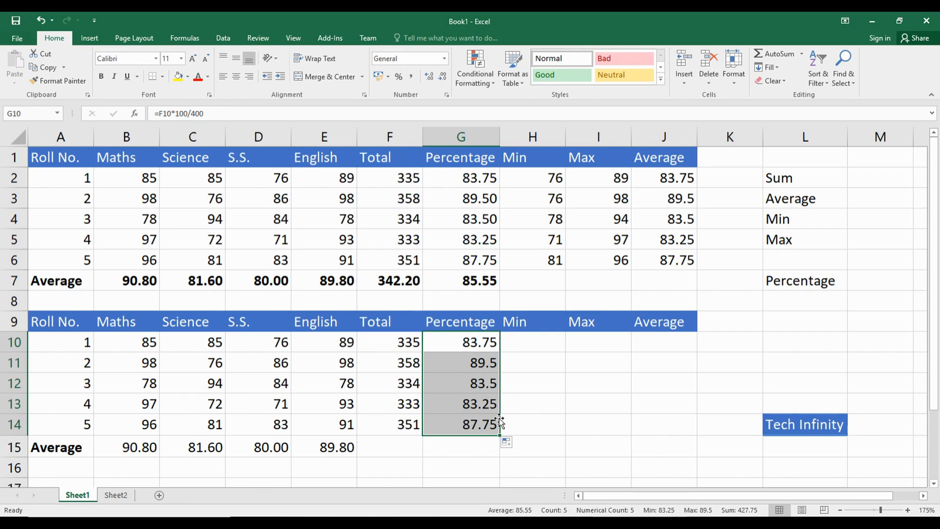
Step: Format the percentages in G10:G14 to two decimal places
{"action": "left_click", "coordinate": [595, 384]}
{"action": "left_click_drag", "start_coordinate": [478, 337], "coordinate": [479, 425]}
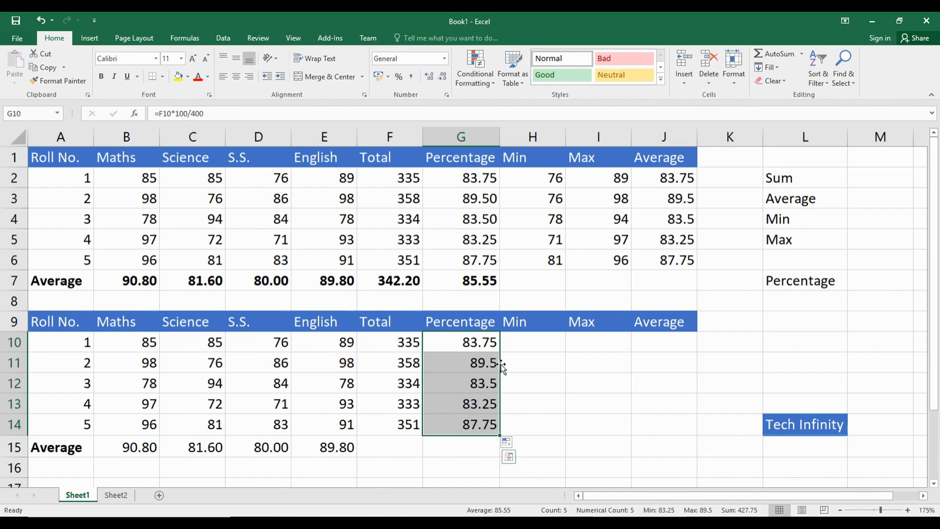
{"action": "left_click", "coordinate": [429, 79]}
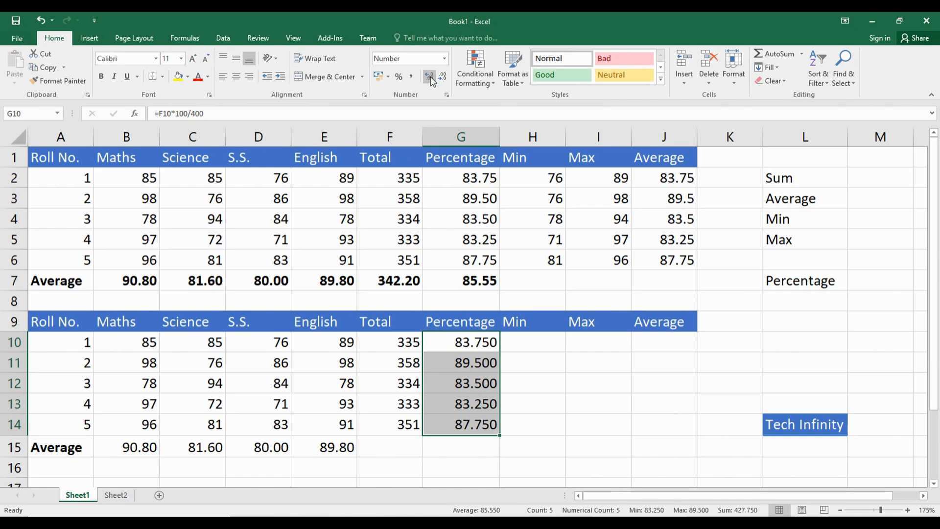
{"action": "left_click", "coordinate": [442, 78]}
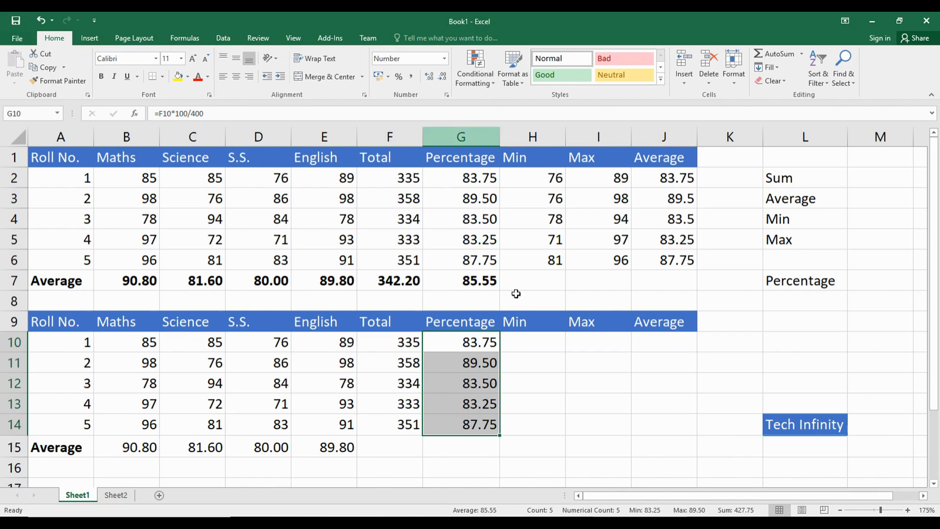
Step: Calculate roll number 1's lowest mark in H10 with the MIN function over B10:E10 and check it against those marks
{"action": "left_click", "coordinate": [538, 345]}
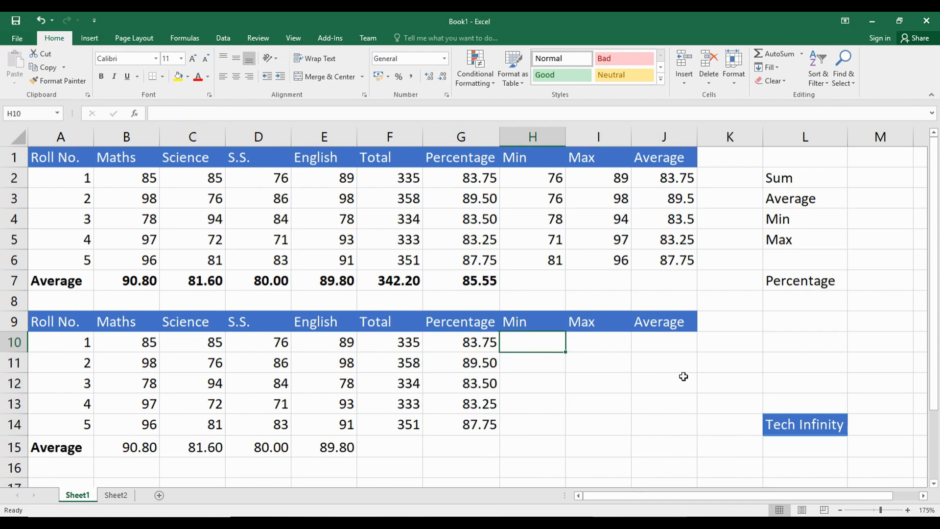
{"action": "type", "text": "=min"}
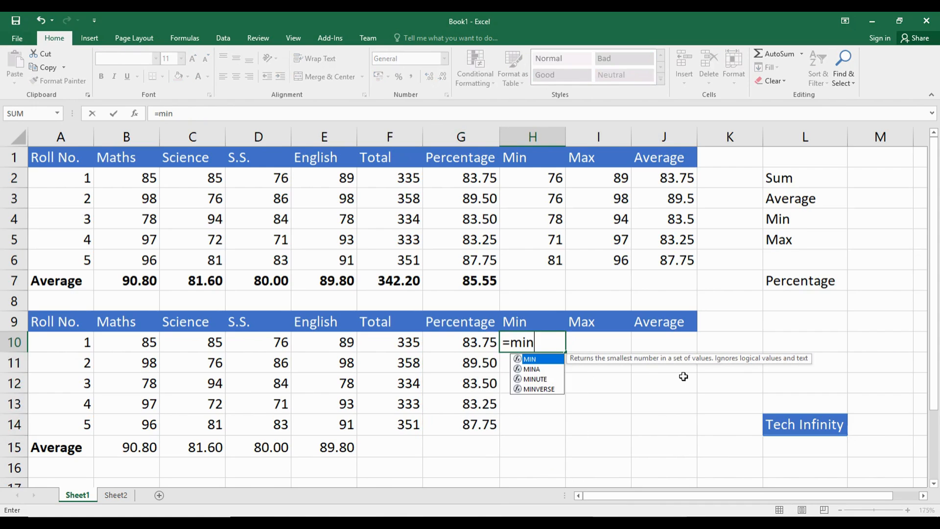
{"action": "type", "text": "("}
{"action": "left_click_drag", "start_coordinate": [142, 344], "coordinate": [340, 345]}
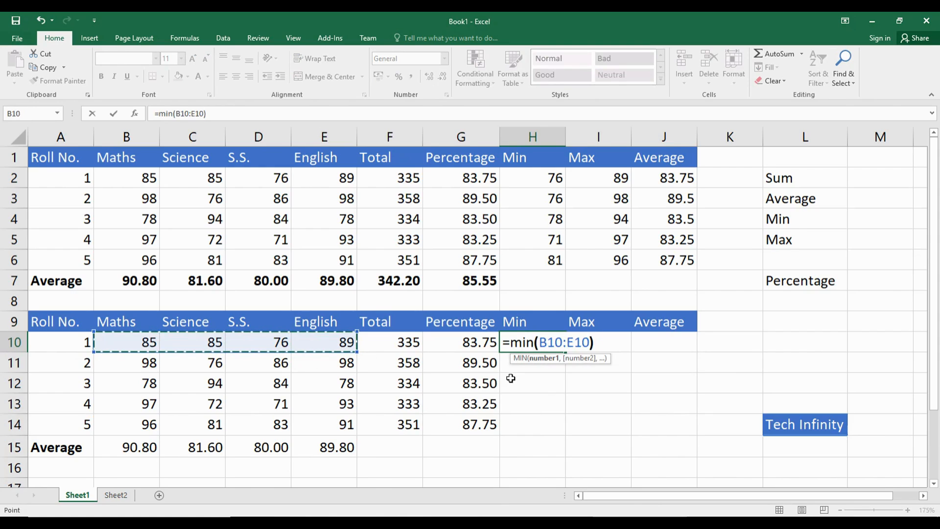
{"action": "key", "text": "Return"}
{"action": "key", "text": "Up"}
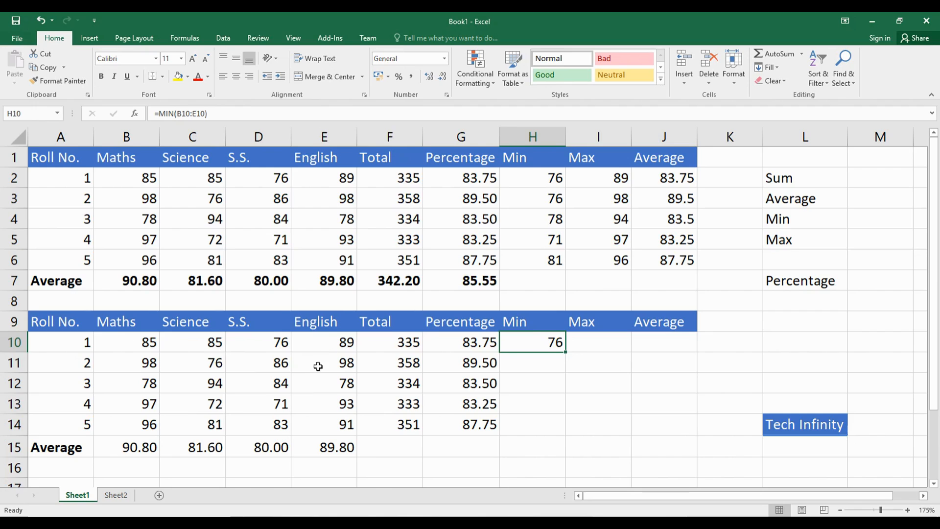
{"action": "left_click", "coordinate": [149, 343]}
{"action": "left_click_drag", "start_coordinate": [150, 343], "coordinate": [322, 348]}
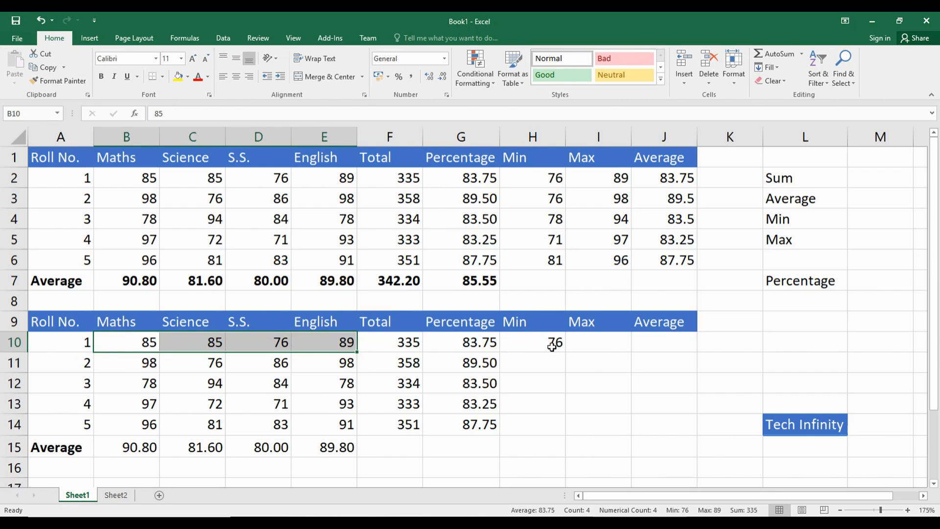
Step: Calculate roll number 1's highest mark in I10 with the MAX function over B10:E10
{"action": "left_click", "coordinate": [589, 343]}
{"action": "type", "text": "=max("}
{"action": "left_click_drag", "start_coordinate": [121, 351], "coordinate": [343, 346]}
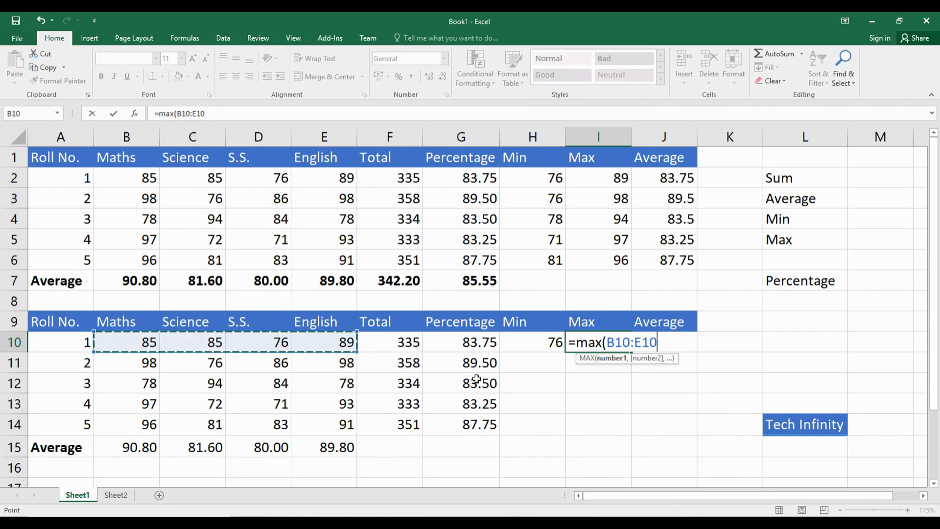
{"action": "key", "text": "Return"}
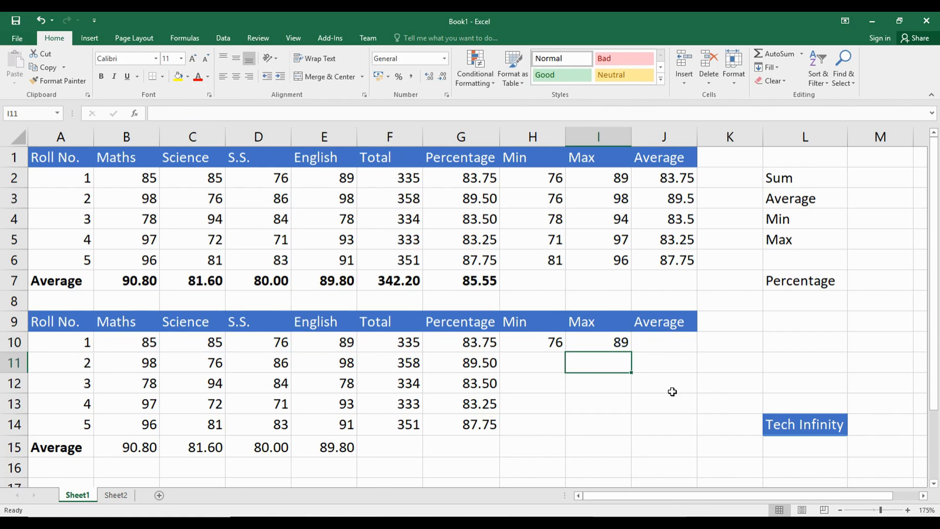
{"action": "left_click", "coordinate": [617, 342]}
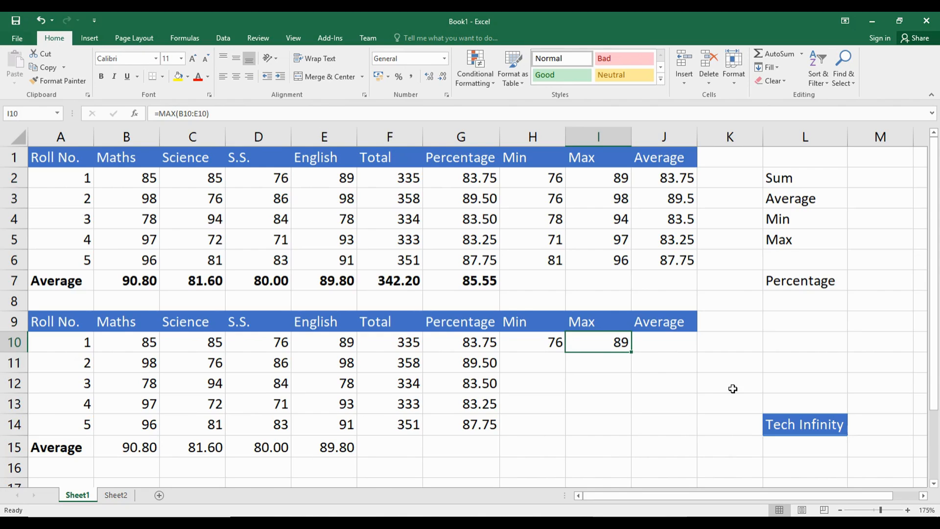
Step: Fill the minimum formula from H10 and the maximum formula from I10 down to row 14
{"action": "left_click", "coordinate": [517, 338]}
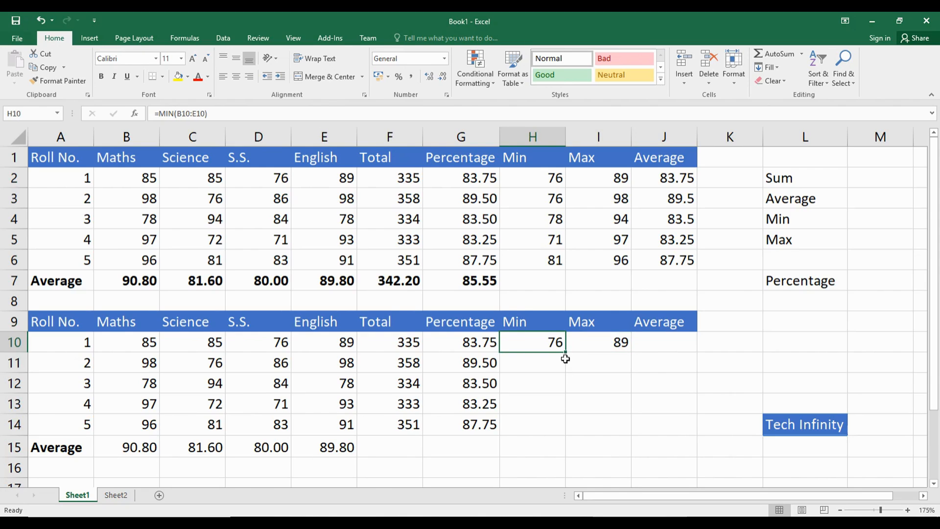
{"action": "left_click_drag", "start_coordinate": [566, 353], "coordinate": [568, 424]}
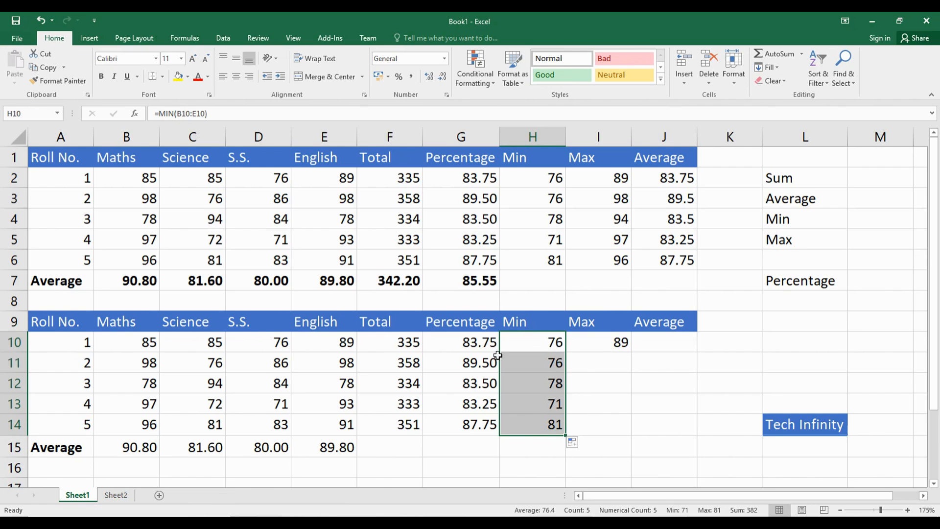
{"action": "left_click", "coordinate": [608, 335]}
{"action": "left_click_drag", "start_coordinate": [630, 353], "coordinate": [628, 428]}
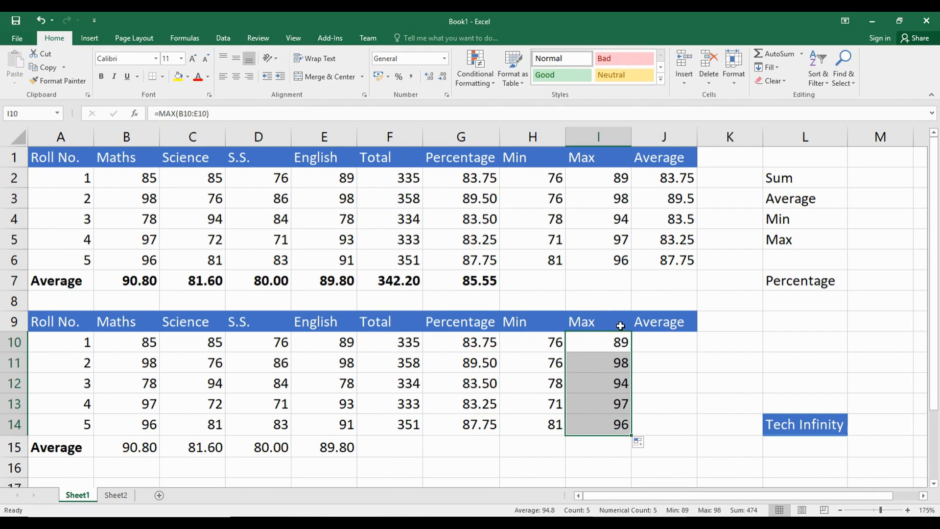
Step: Review the total and subject marks in row 10 and calculate the student's average in J10 with =F10/4
{"action": "left_click", "coordinate": [645, 337]}
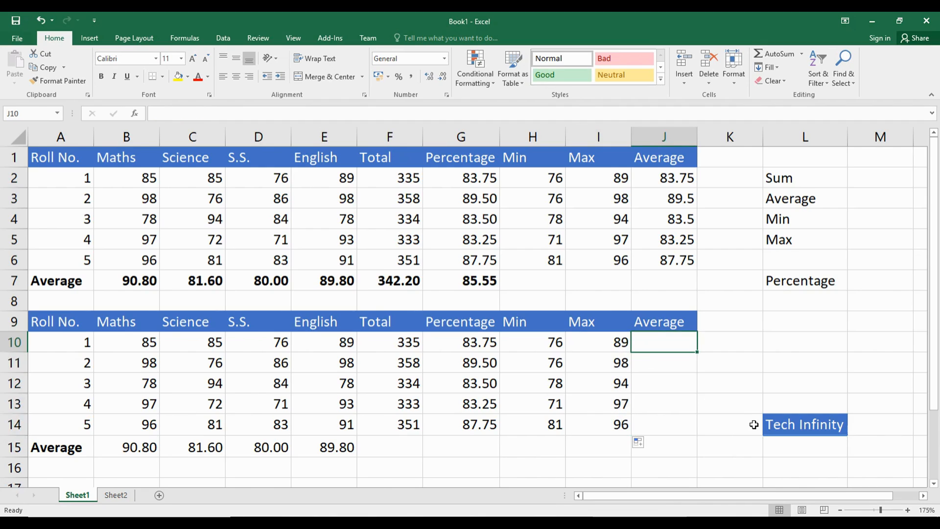
{"action": "left_click", "coordinate": [399, 343]}
{"action": "left_click", "coordinate": [329, 343]}
{"action": "left_click", "coordinate": [266, 343]}
{"action": "left_click", "coordinate": [191, 340]}
{"action": "left_click", "coordinate": [129, 341]}
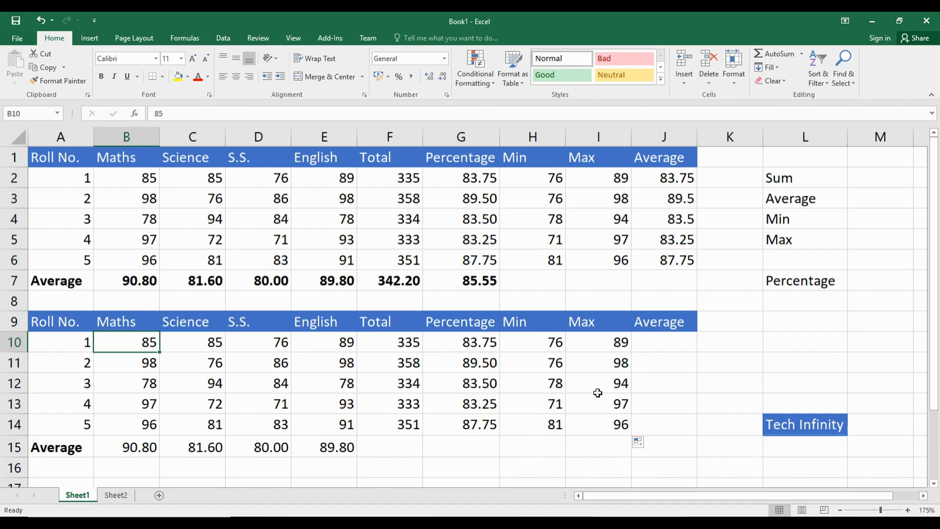
{"action": "left_click", "coordinate": [660, 343]}
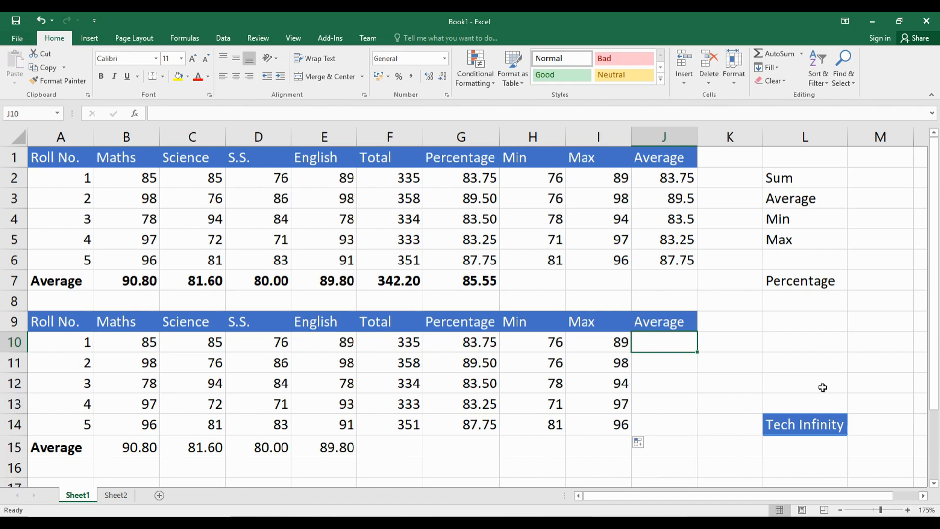
{"action": "type", "text": "="}
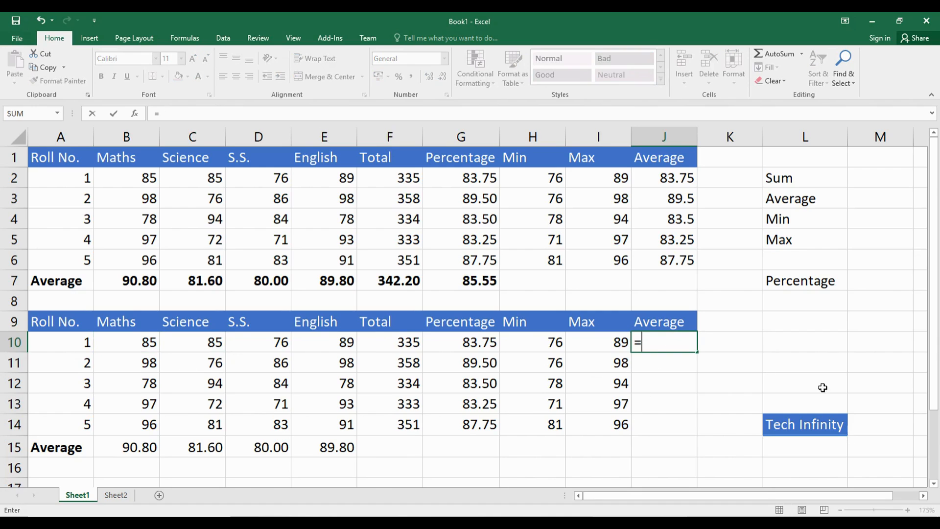
{"action": "left_click", "coordinate": [403, 343]}
{"action": "type", "text": "/4"}
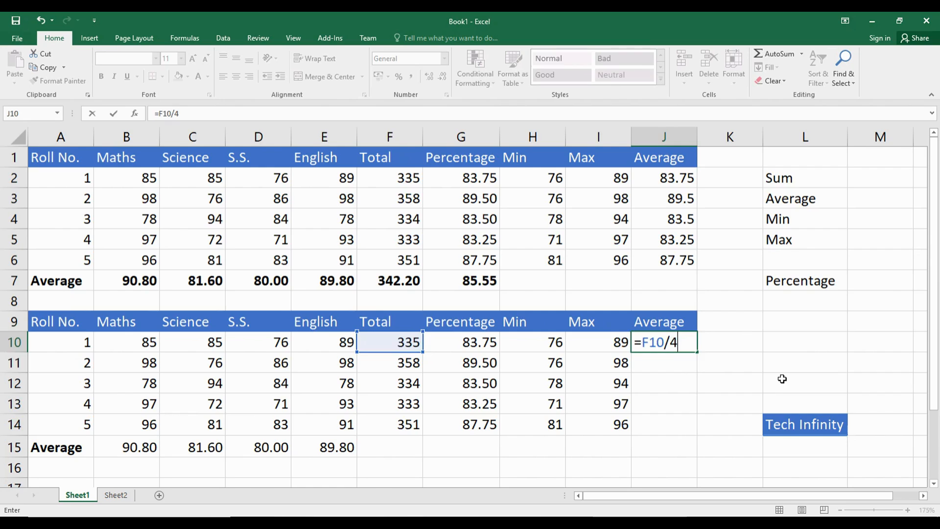
{"action": "key", "text": "Return"}
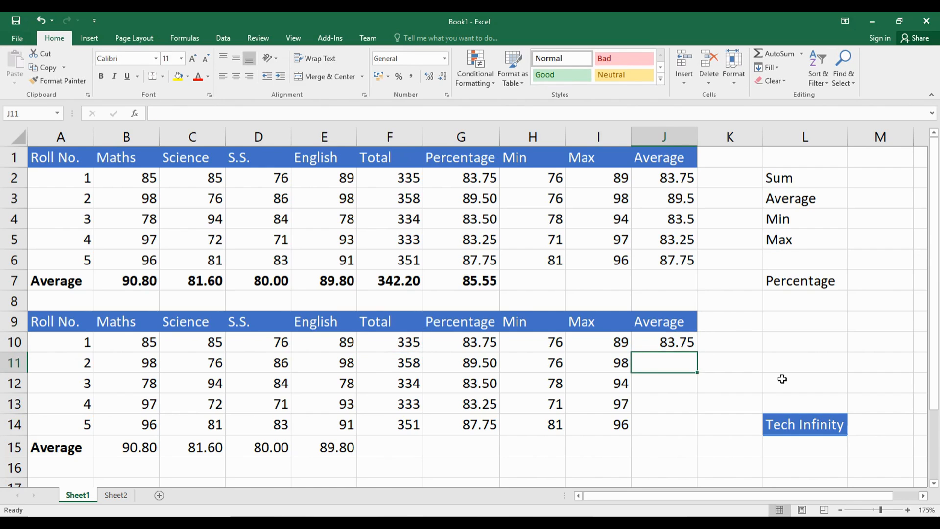
Step: Calculate the average in J11 with the AVERAGE function over B11:E11 and fill it down to J14
{"action": "type", "text": "=average"}
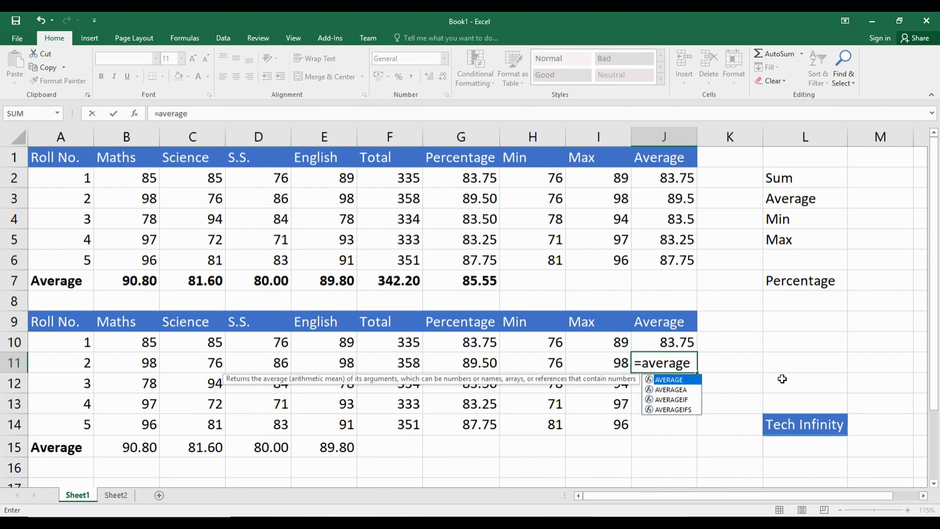
{"action": "type", "text": "("}
{"action": "left_click_drag", "start_coordinate": [132, 362], "coordinate": [342, 362]}
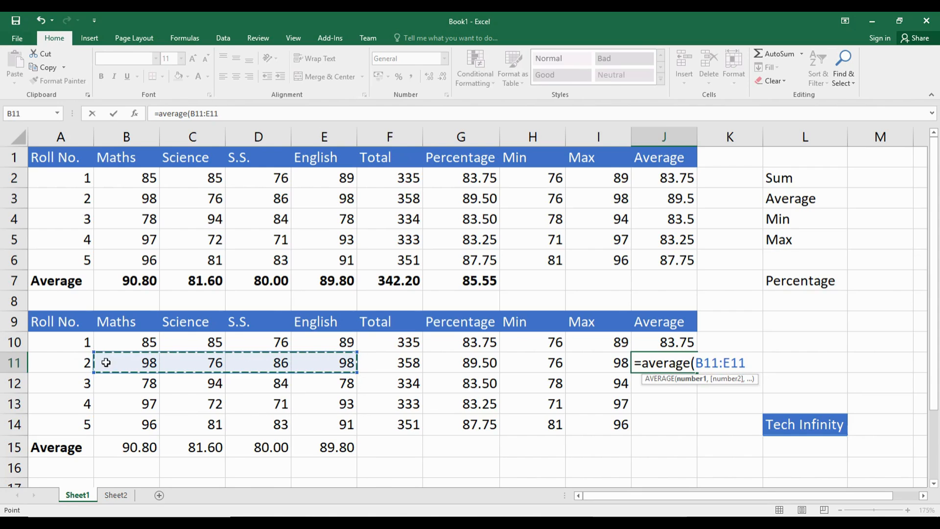
{"action": "type", "text": ")"}
{"action": "key", "text": "Return"}
{"action": "key", "text": "Up"}
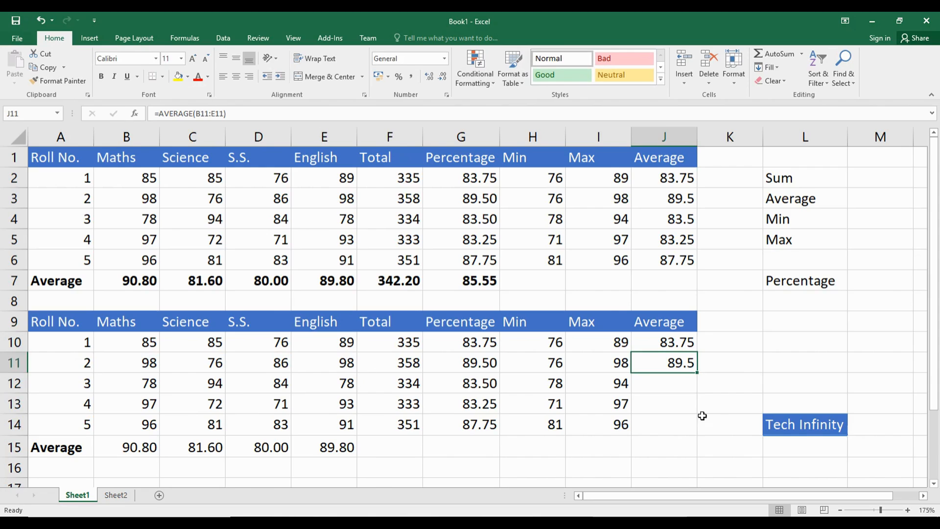
{"action": "left_click_drag", "start_coordinate": [698, 375], "coordinate": [698, 431]}
Step: Compare the average formulas in J10, J11 and J12 with the total in F10 and the marks in B11:E11
{"action": "left_click", "coordinate": [674, 380]}
{"action": "left_click", "coordinate": [677, 360]}
{"action": "left_click", "coordinate": [675, 381]}
{"action": "left_click", "coordinate": [677, 367]}
{"action": "left_click", "coordinate": [681, 383]}
{"action": "left_click", "coordinate": [680, 362]}
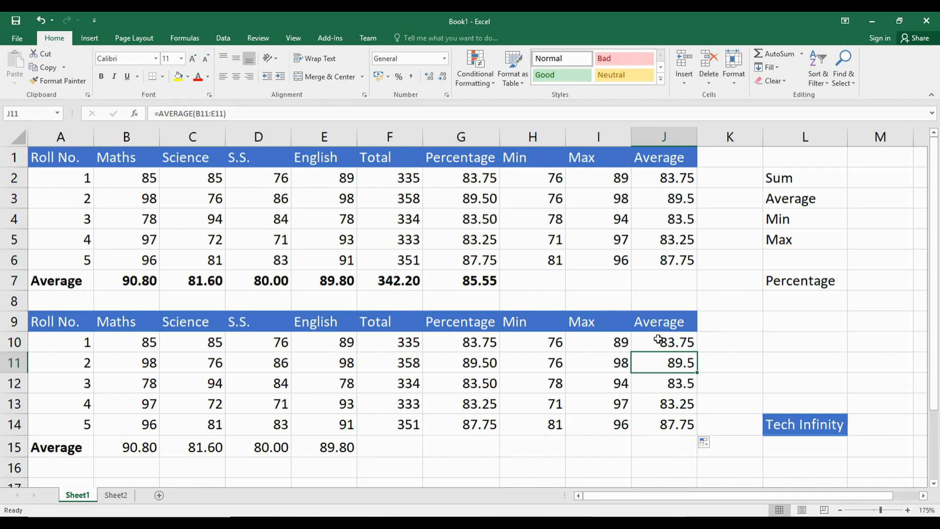
{"action": "left_click", "coordinate": [677, 343]}
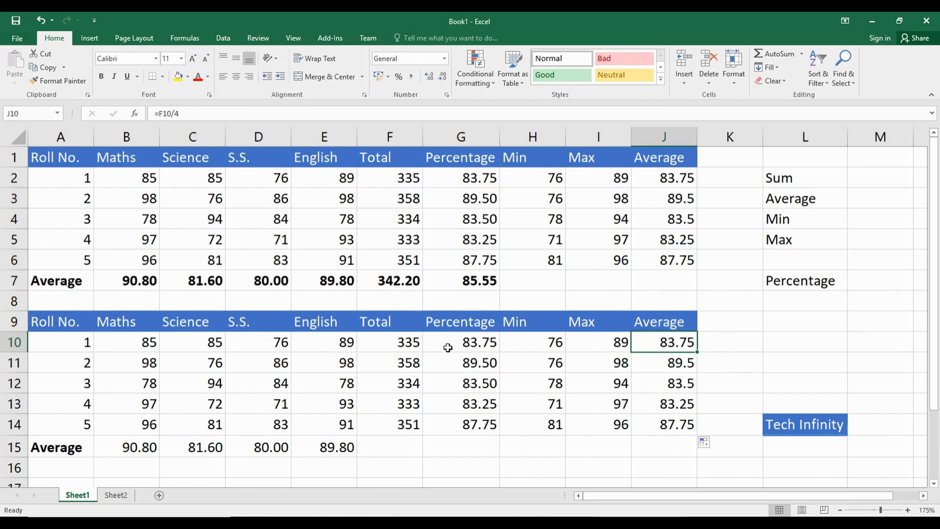
{"action": "left_click", "coordinate": [399, 342]}
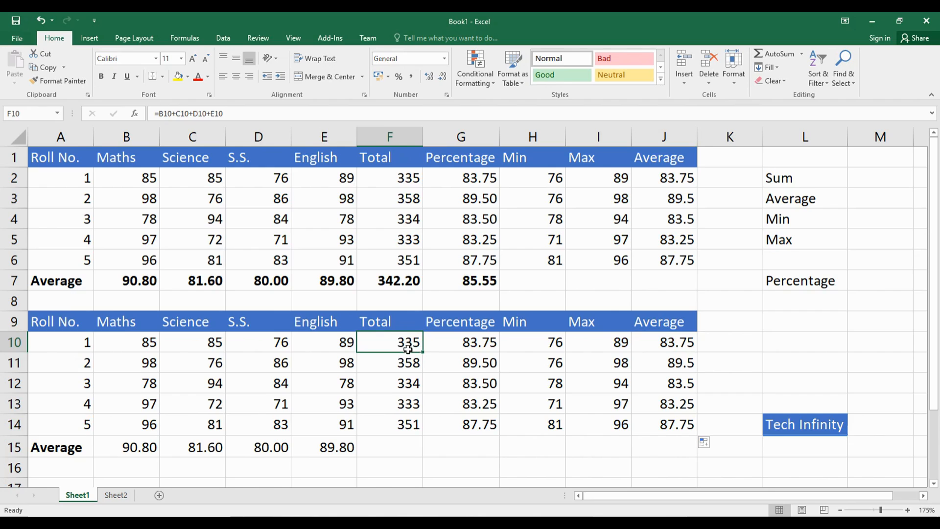
{"action": "left_click", "coordinate": [657, 345]}
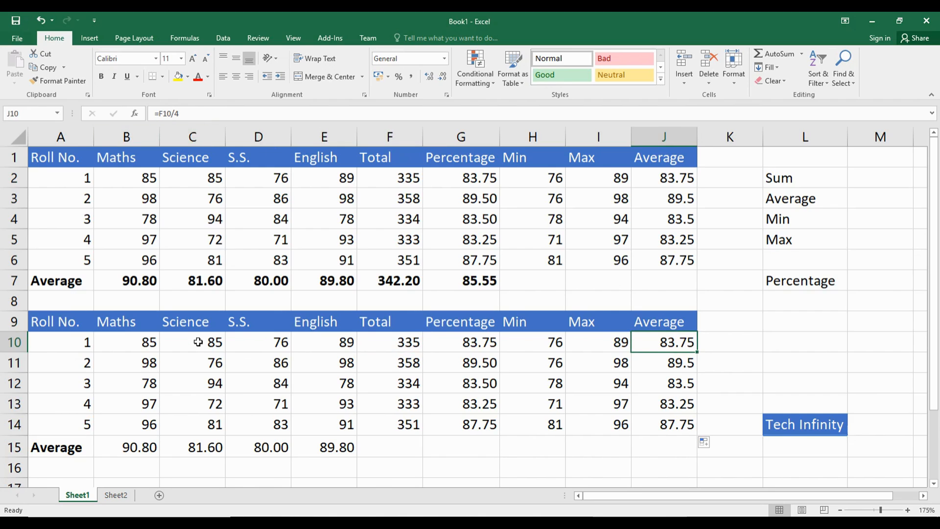
{"action": "left_click", "coordinate": [674, 364]}
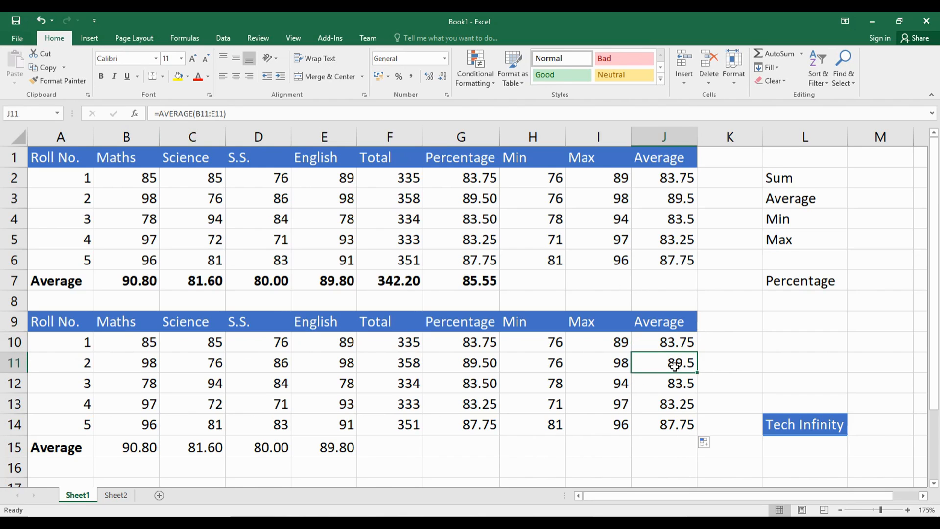
{"action": "left_click_drag", "start_coordinate": [128, 360], "coordinate": [319, 361]}
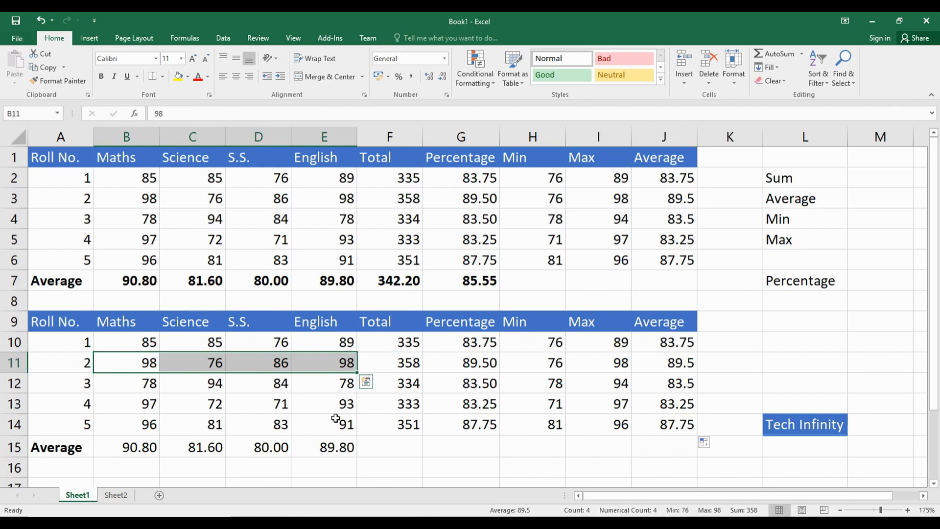
{"action": "left_click", "coordinate": [677, 361]}
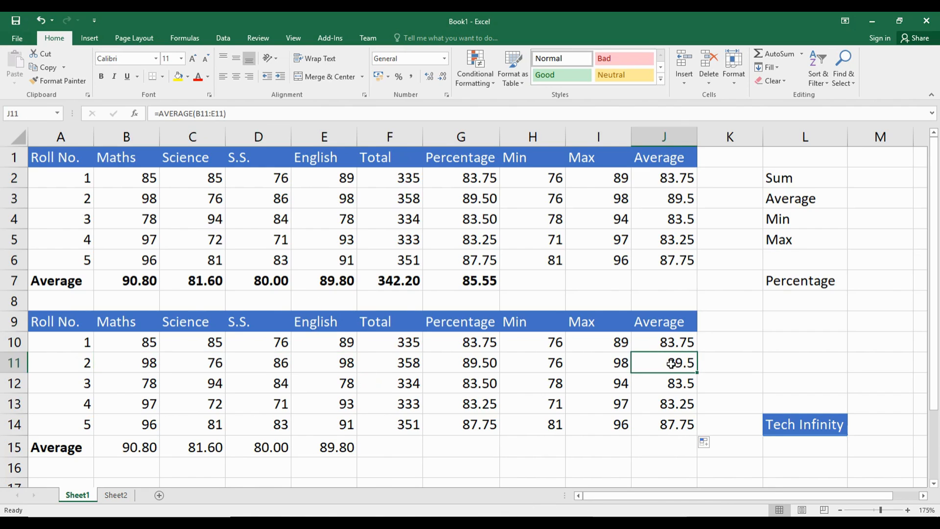
{"action": "scroll", "coordinate": [681, 365], "scroll_direction": "down", "scroll_amount": 1}
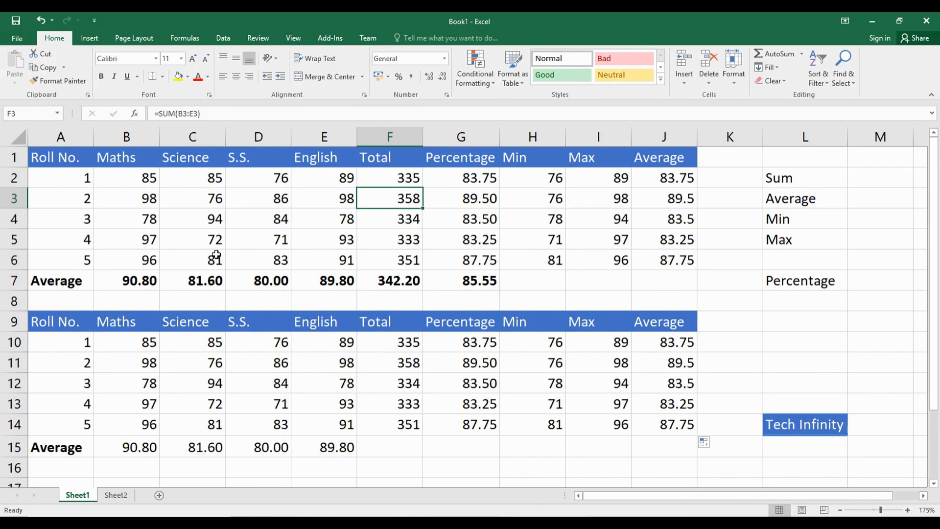